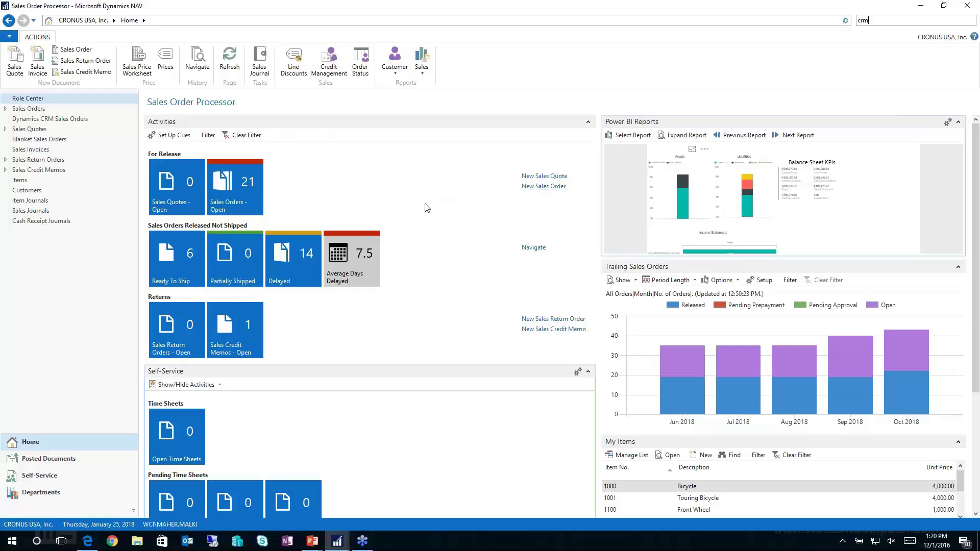
Step: Search for 'assis' and open the Assisted Setup list
{"action": "key", "text": "ctrl+a"}
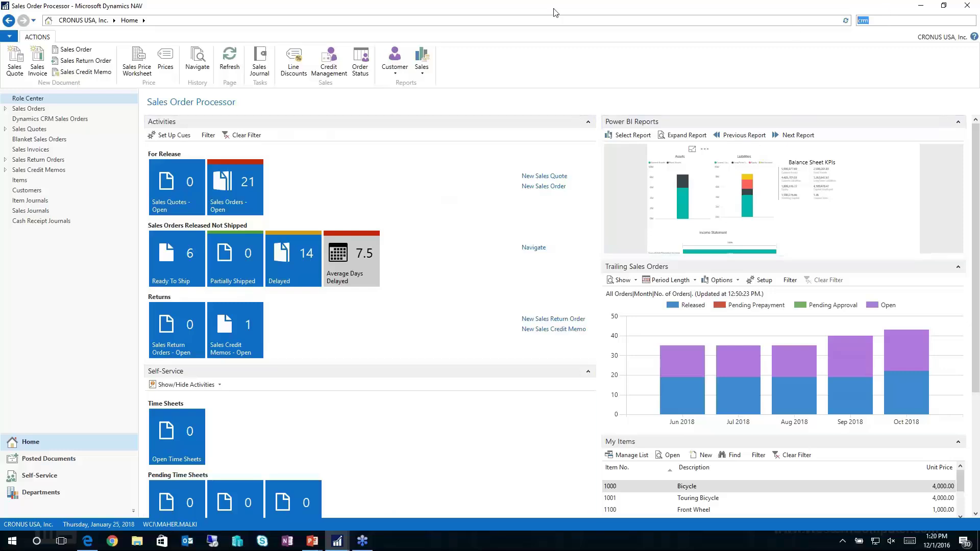
{"action": "type", "text": "ass"}
{"action": "key", "text": "ctrl+a"}
{"action": "type", "text": "assis"}
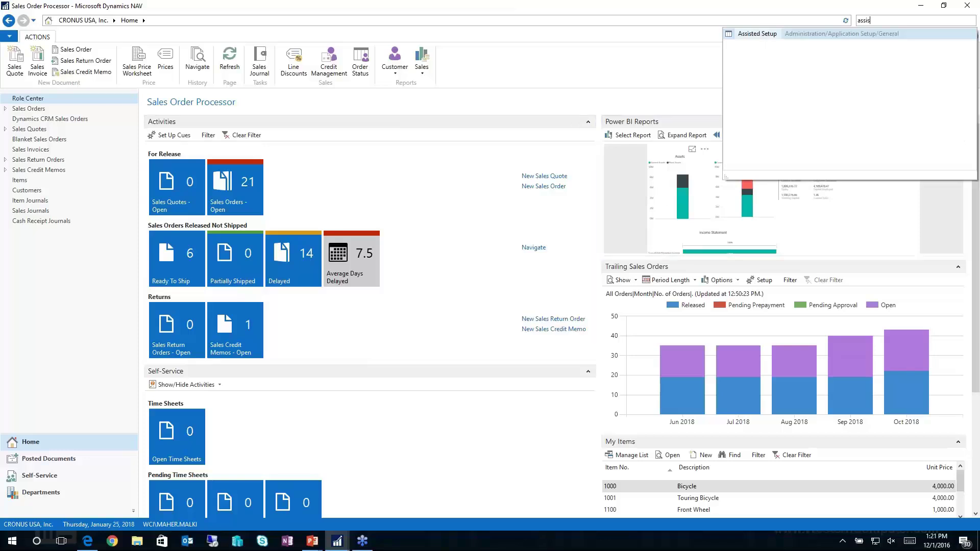
{"action": "left_click", "coordinate": [771, 35]}
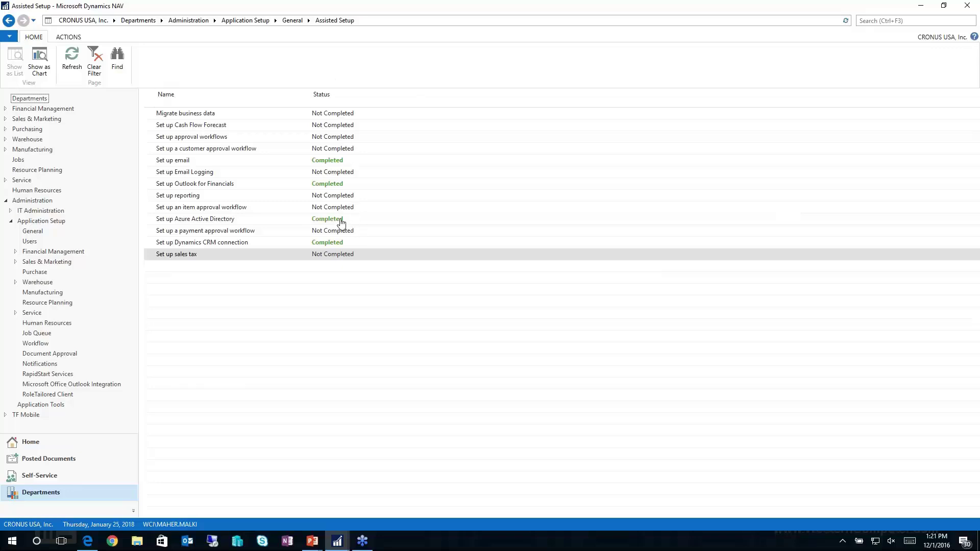
Step: Run Migrate business data with Import from Excel as source and open the downloaded template in Excel
{"action": "left_click", "coordinate": [224, 115]}
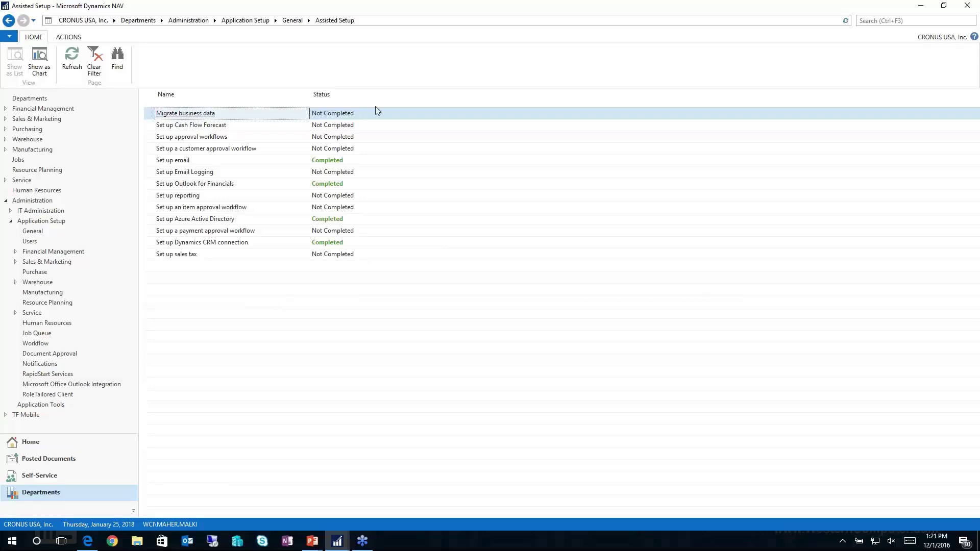
{"action": "left_click", "coordinate": [192, 115]}
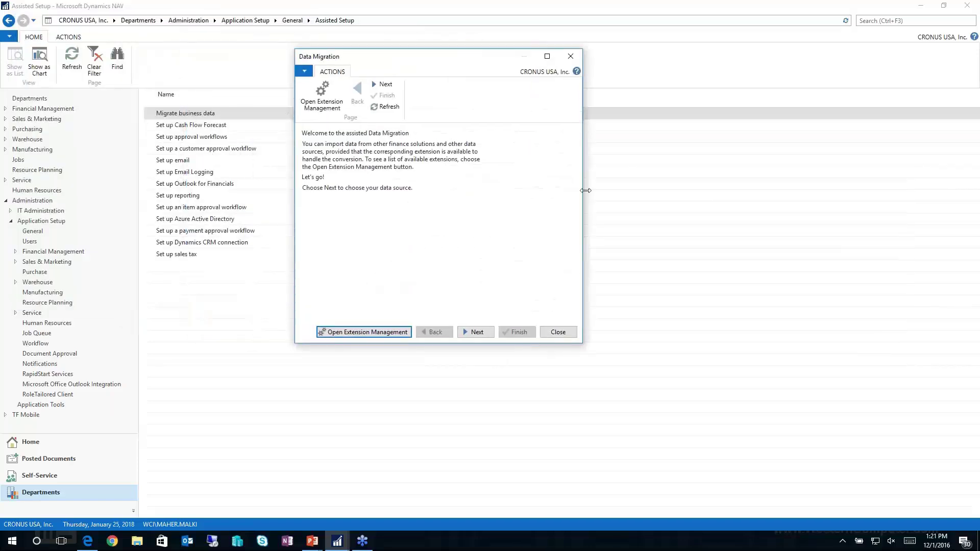
{"action": "left_click", "coordinate": [477, 333]}
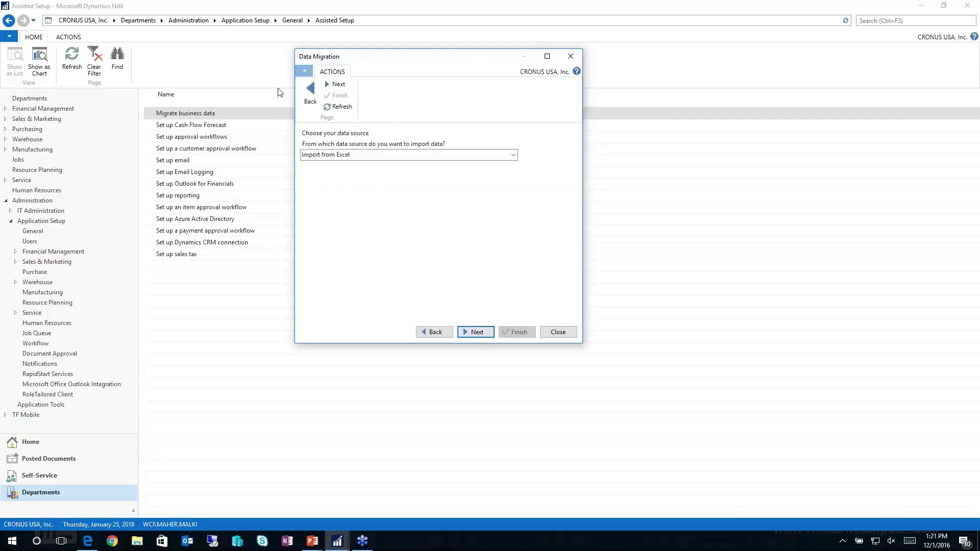
{"action": "left_click", "coordinate": [513, 155]}
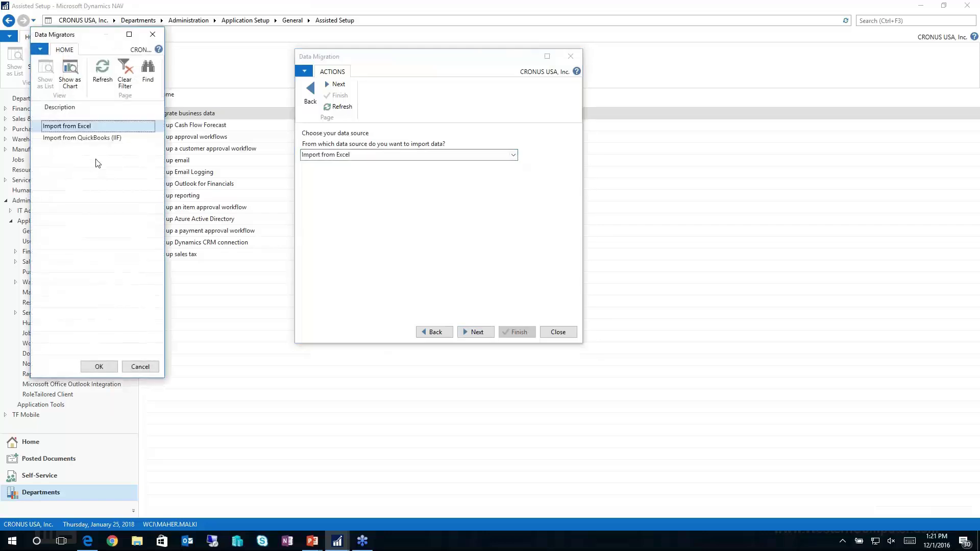
{"action": "left_click", "coordinate": [153, 34]}
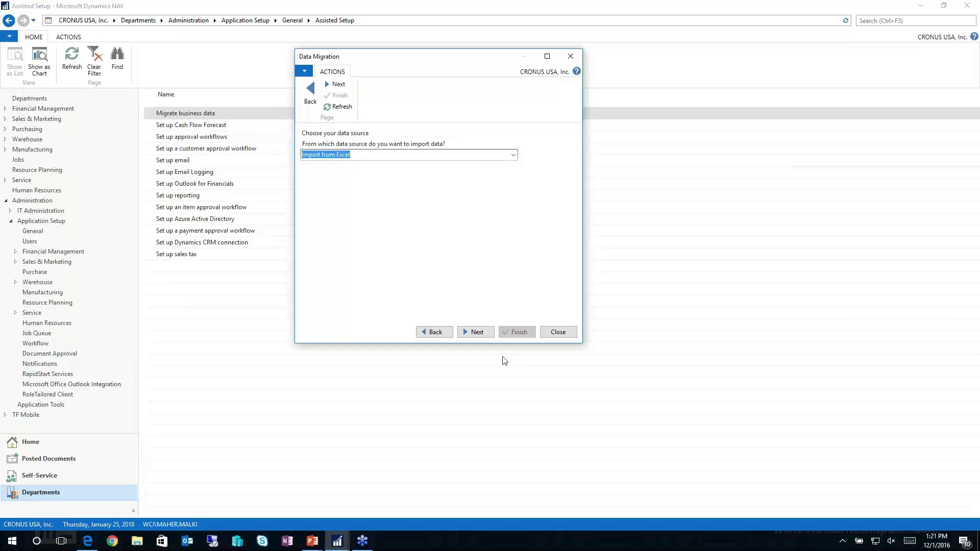
{"action": "left_click", "coordinate": [478, 333]}
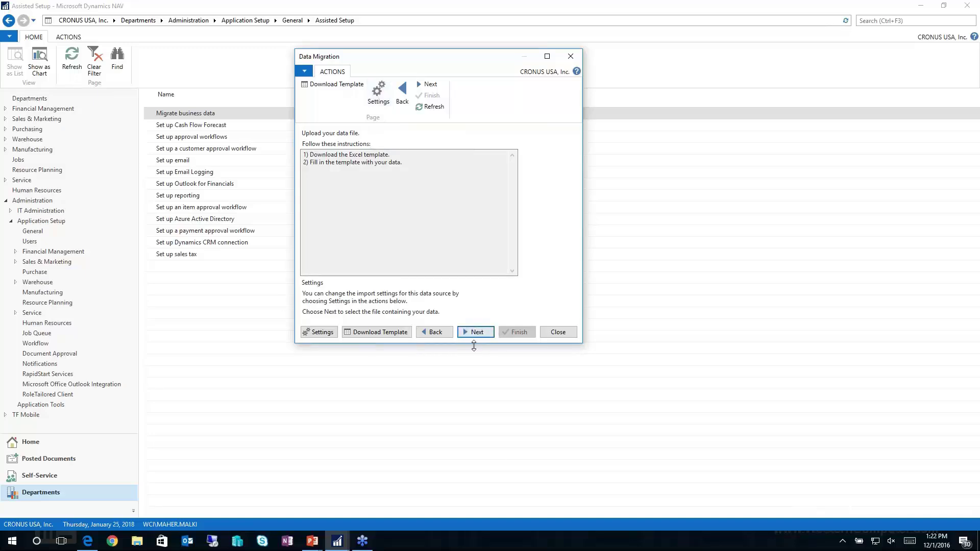
{"action": "left_click", "coordinate": [394, 334]}
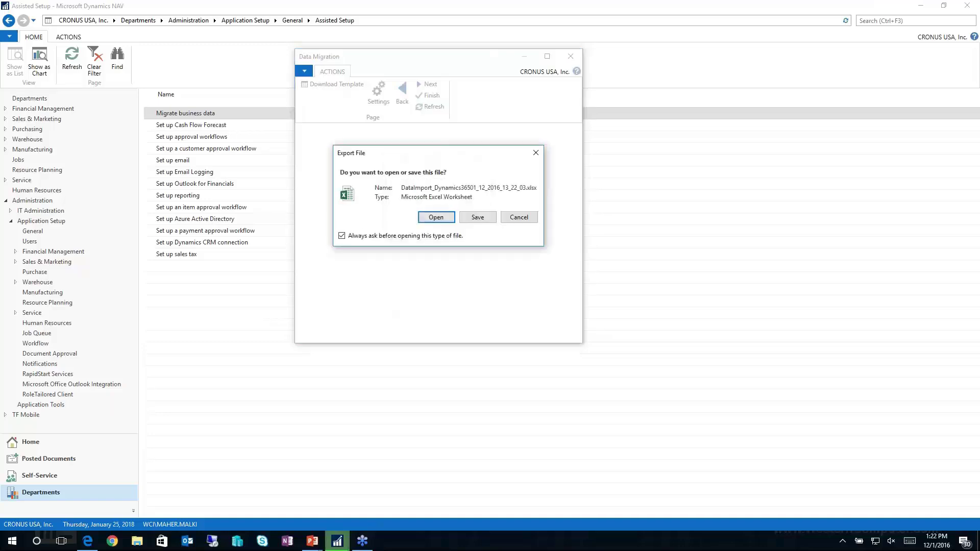
{"action": "left_click", "coordinate": [435, 218]}
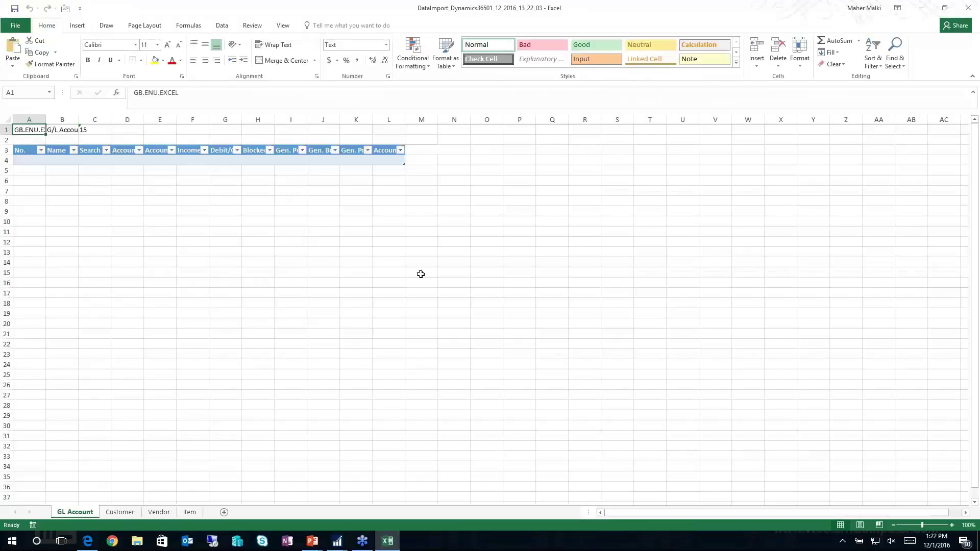
Step: Browse the template's Customer, Vendor and Item sheets, then close the workbook
{"action": "left_click", "coordinate": [121, 512]}
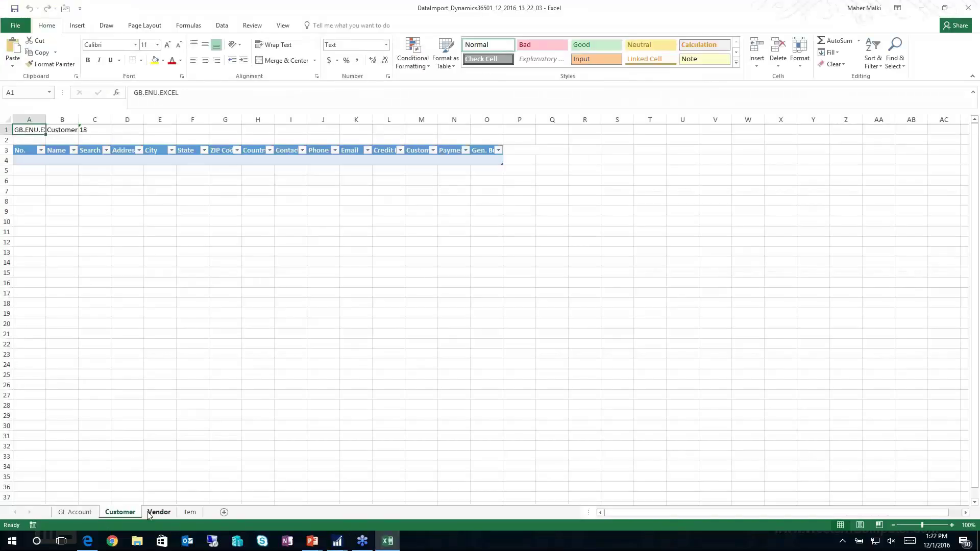
{"action": "left_click", "coordinate": [159, 512]}
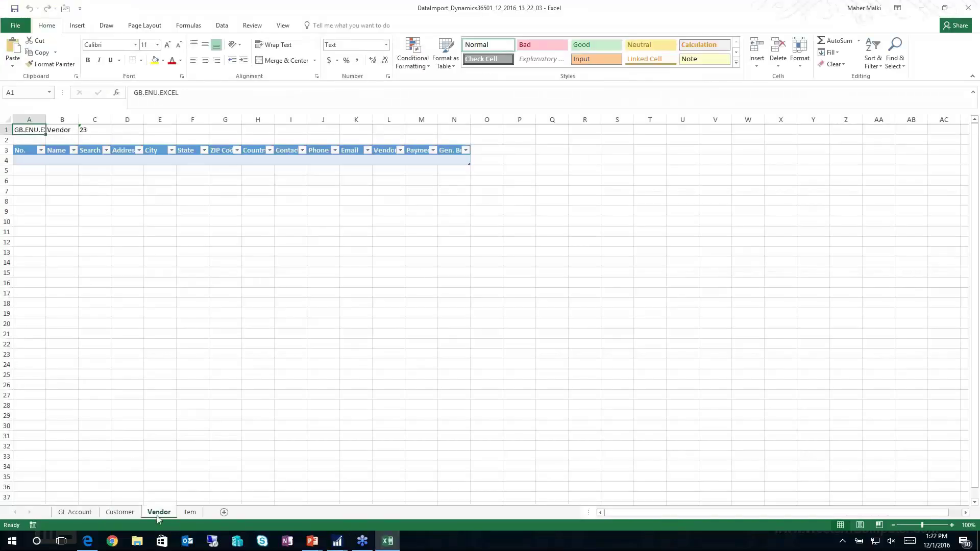
{"action": "left_click", "coordinate": [202, 512]}
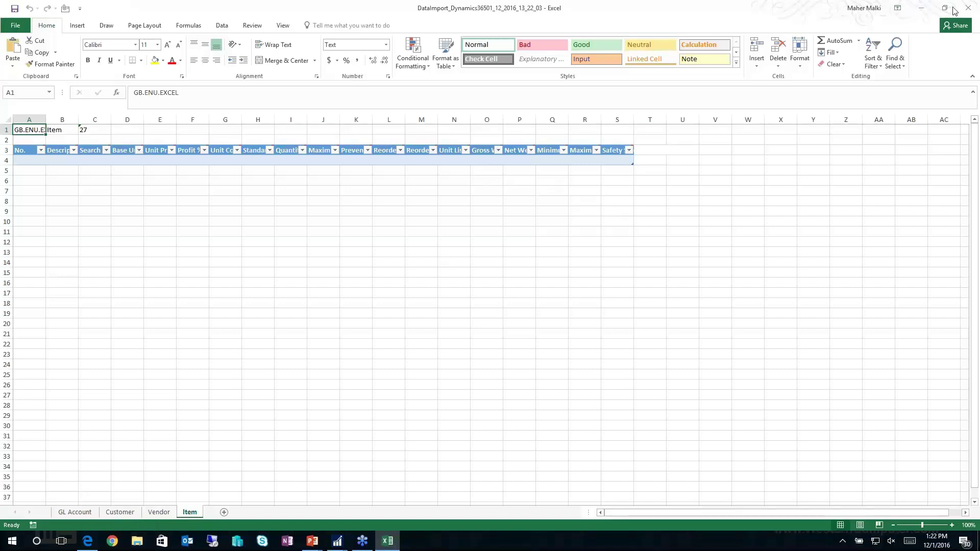
{"action": "left_click", "coordinate": [969, 8]}
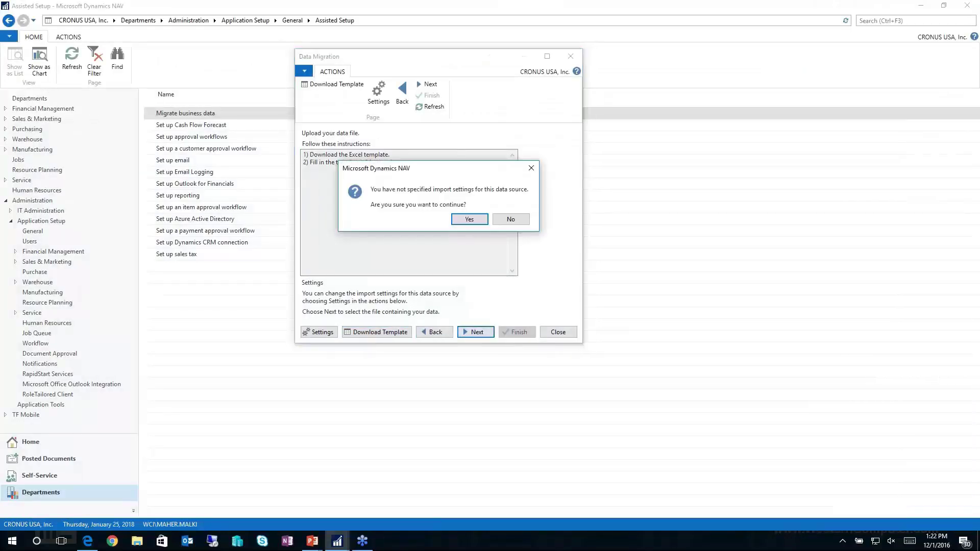
Step: Exit the Data Migration wizard without importing and select the Set up sales tax task
{"action": "left_click", "coordinate": [511, 219]}
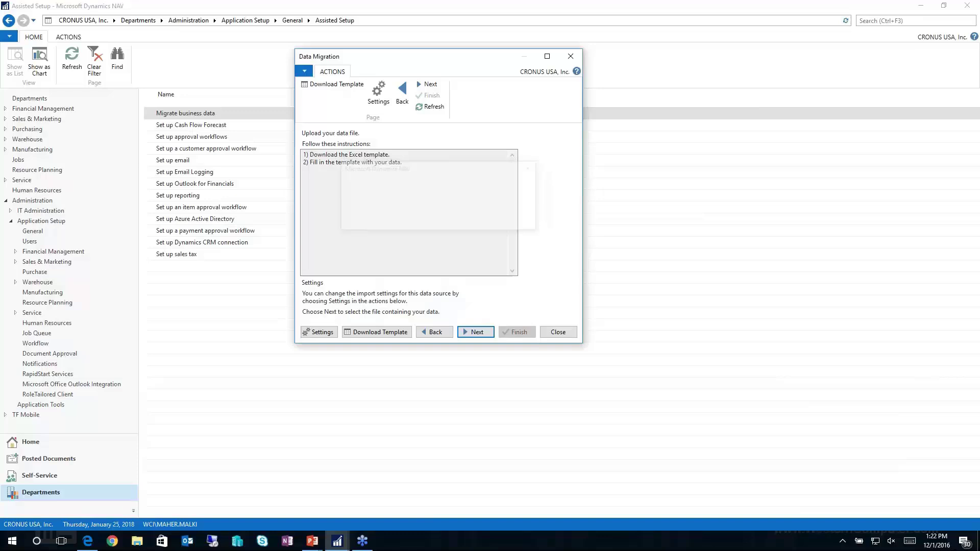
{"action": "left_click", "coordinate": [569, 333]}
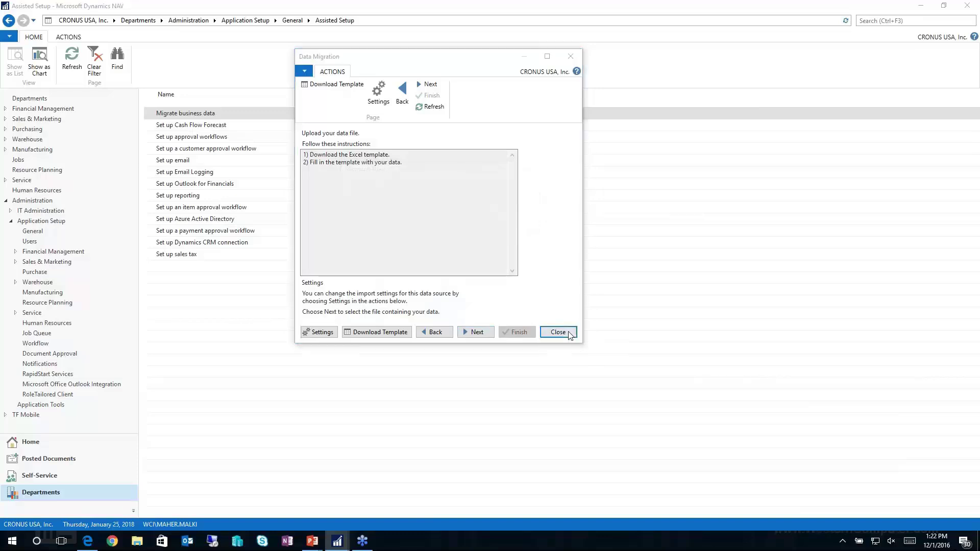
{"action": "left_click", "coordinate": [442, 219]}
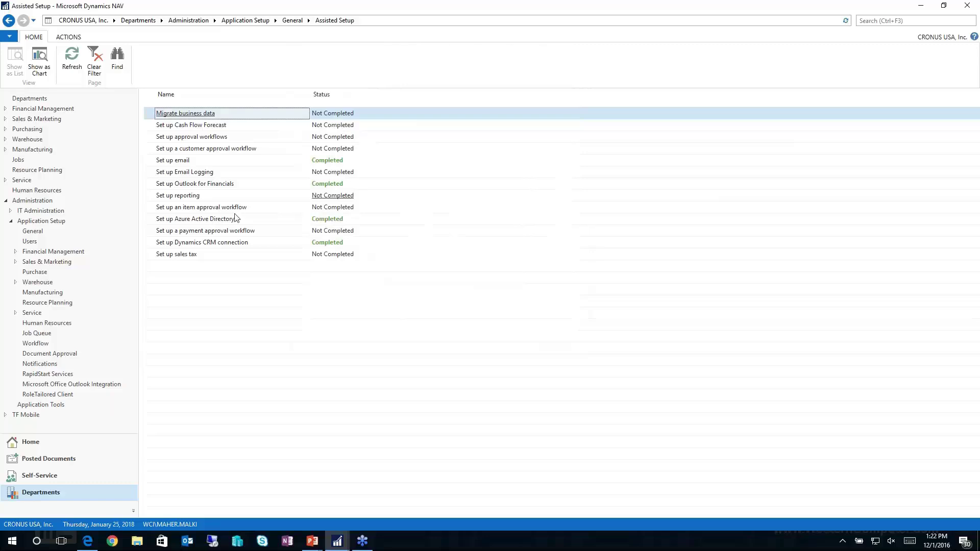
{"action": "left_click", "coordinate": [220, 257]}
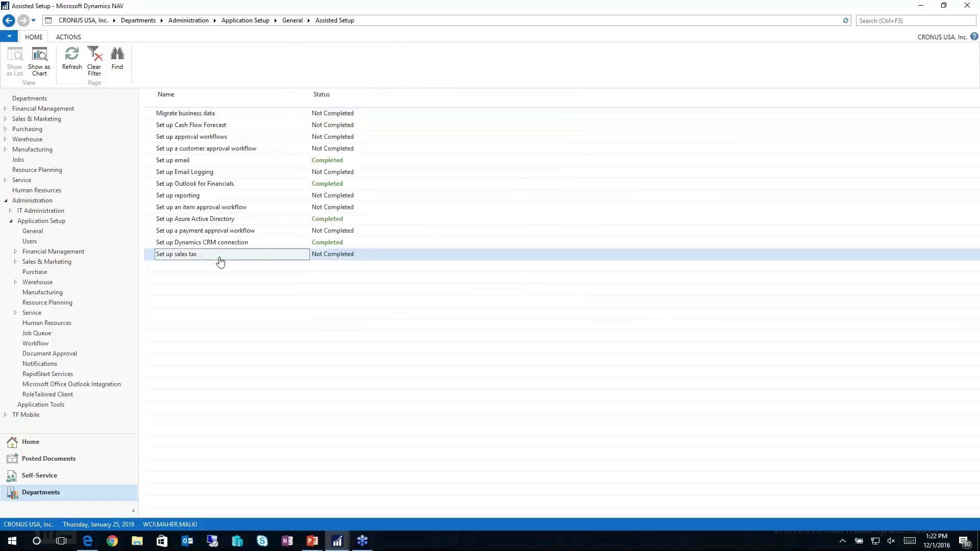
Step: Start the sales tax wizard and choose account 11400 for sales tax and 11500 for purchase tax
{"action": "left_click", "coordinate": [183, 256]}
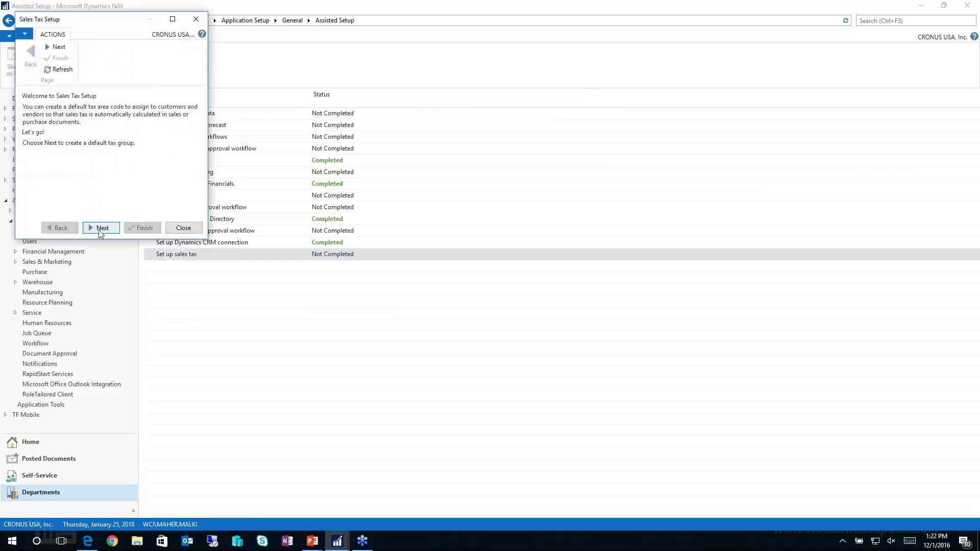
{"action": "left_click", "coordinate": [99, 229]}
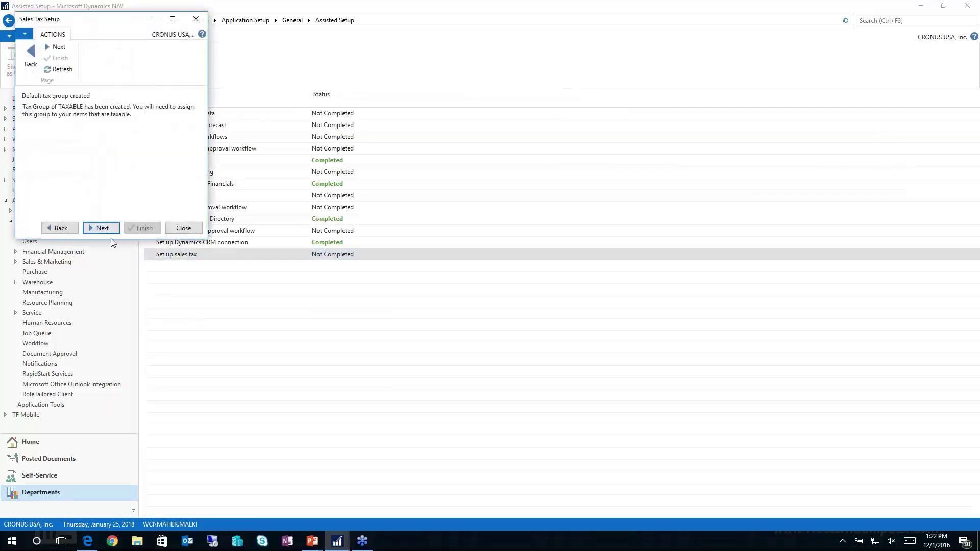
{"action": "left_click", "coordinate": [102, 228]}
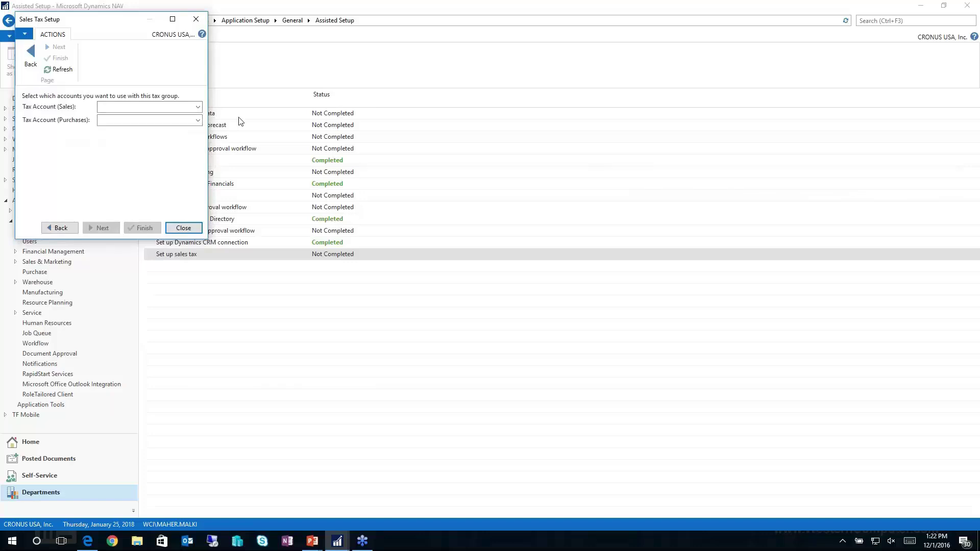
{"action": "left_click", "coordinate": [198, 107]}
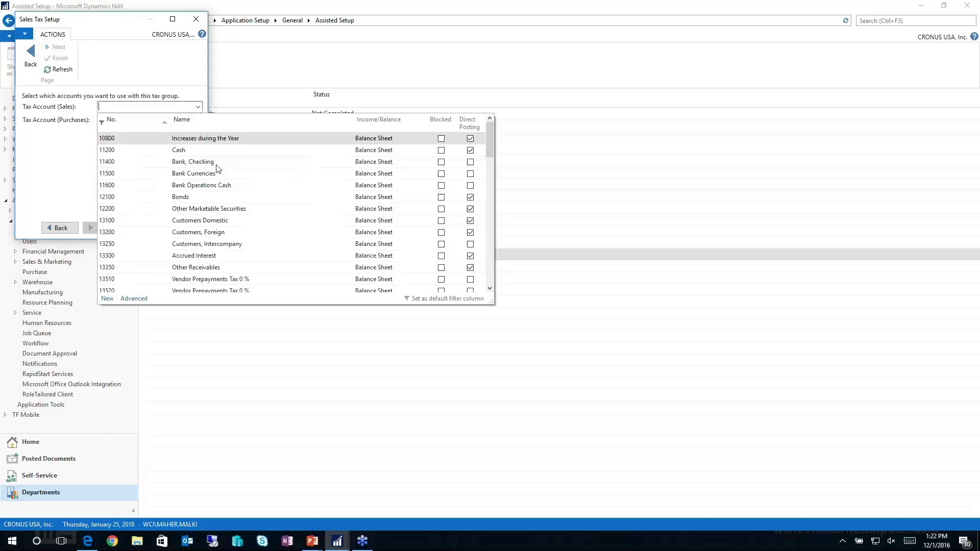
{"action": "left_click", "coordinate": [216, 164]}
{"action": "left_click", "coordinate": [198, 121]}
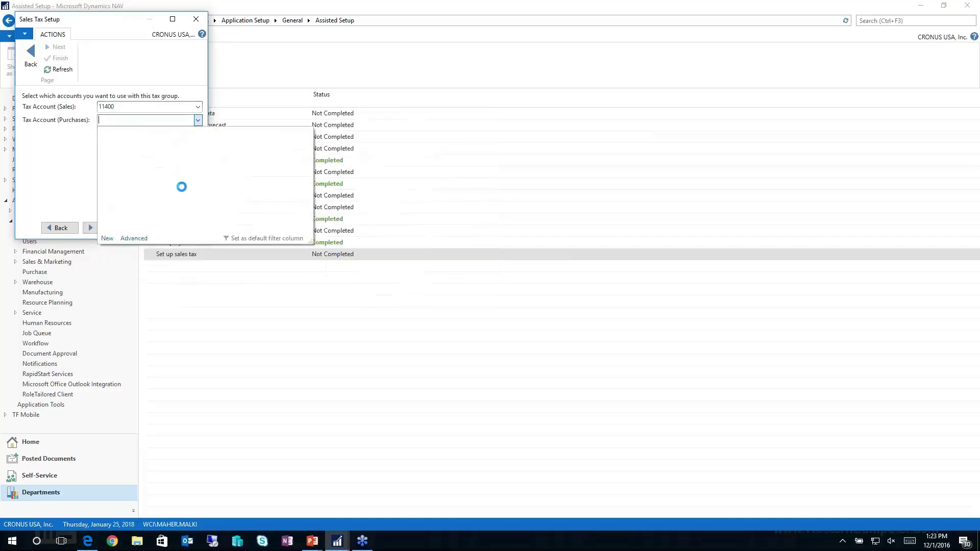
{"action": "left_click", "coordinate": [117, 207]}
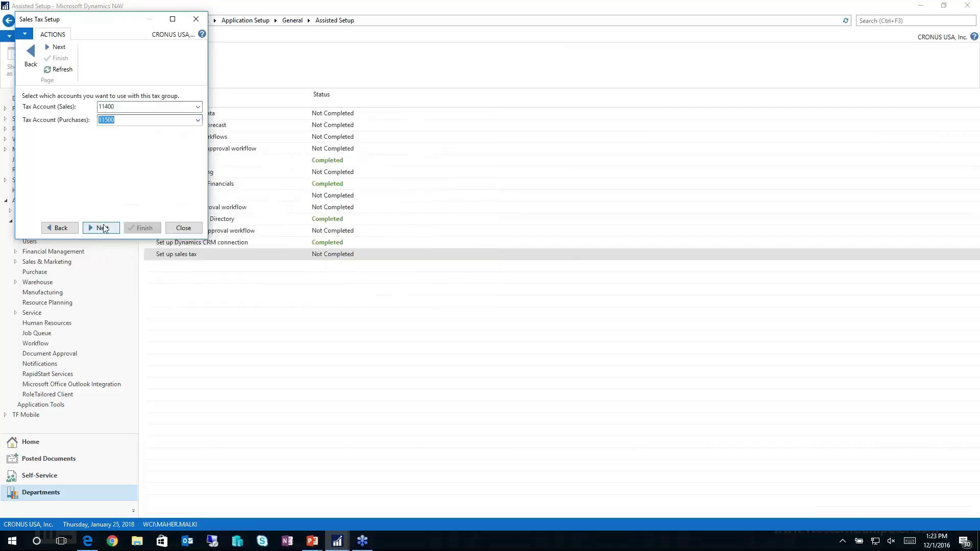
Step: Advance to the city, county and state tax page, then quit the wizard unfinished
{"action": "left_click", "coordinate": [103, 227]}
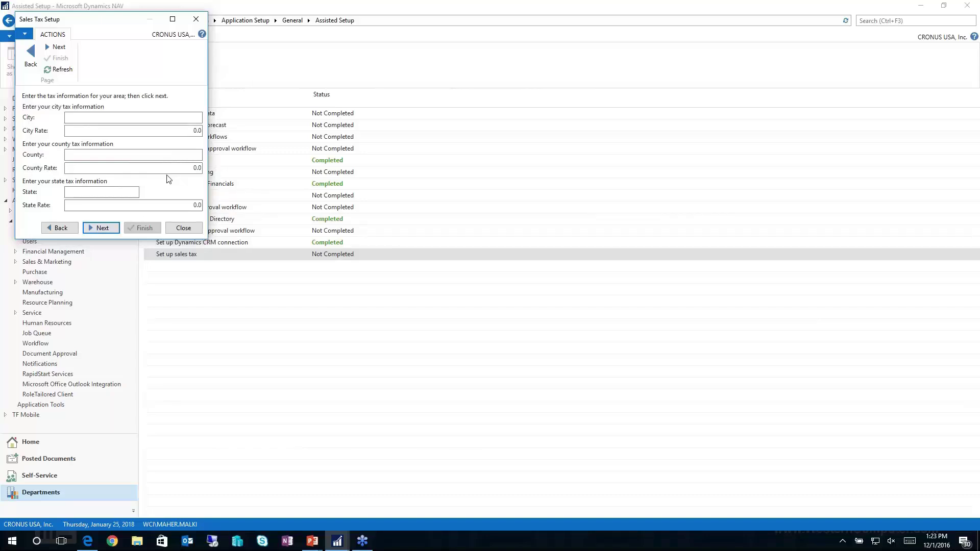
{"action": "key", "text": "Escape"}
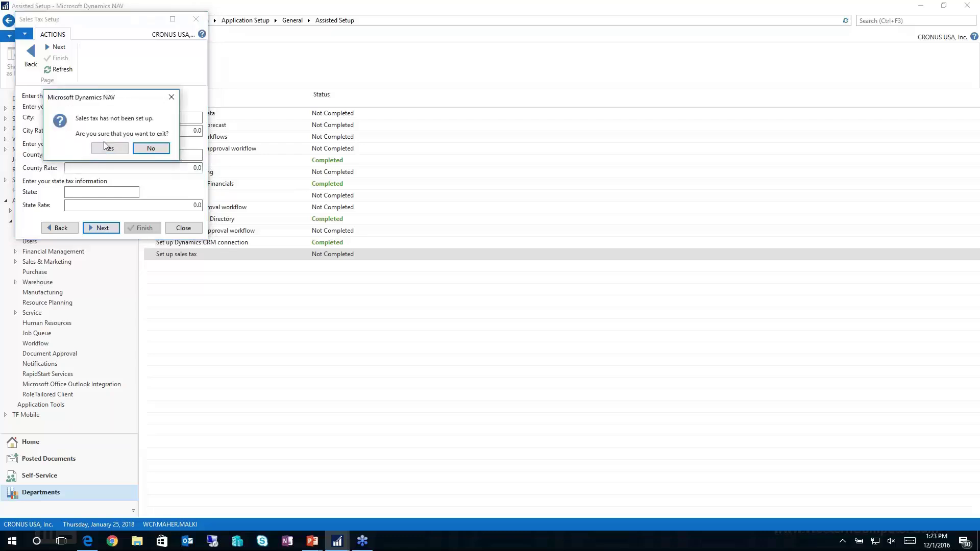
{"action": "left_click", "coordinate": [108, 149]}
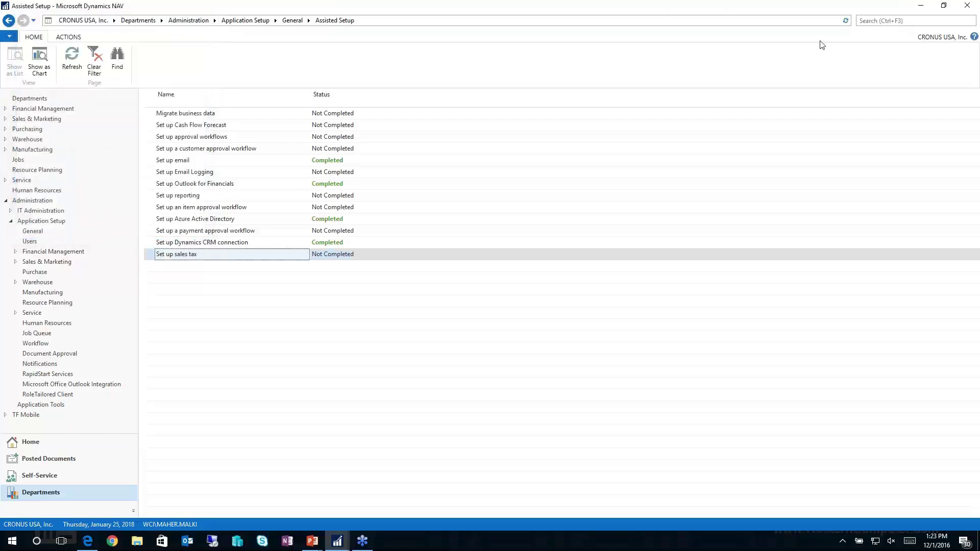
Step: Search for 'sales & re' and open the first Sales & Receivables Setup result
{"action": "left_click", "coordinate": [903, 21]}
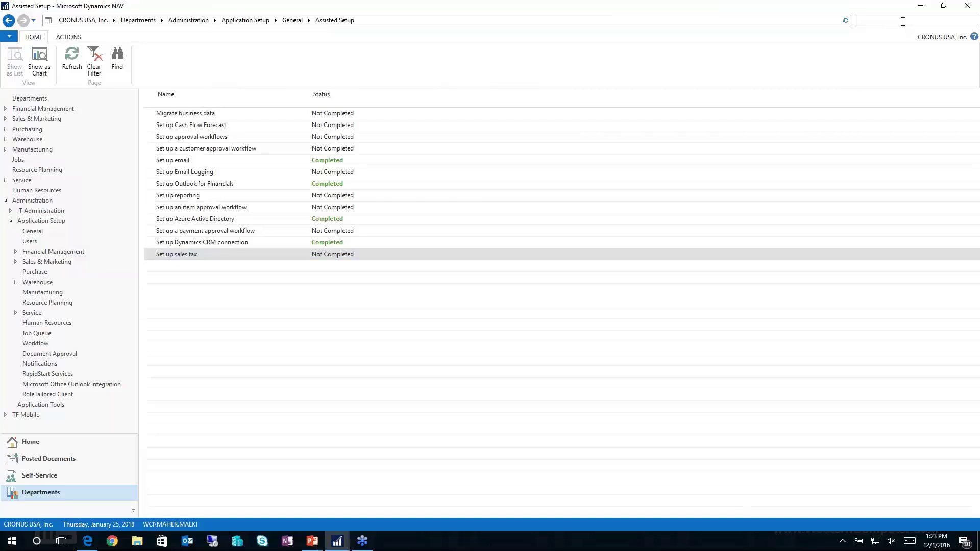
{"action": "type", "text": "sales &"}
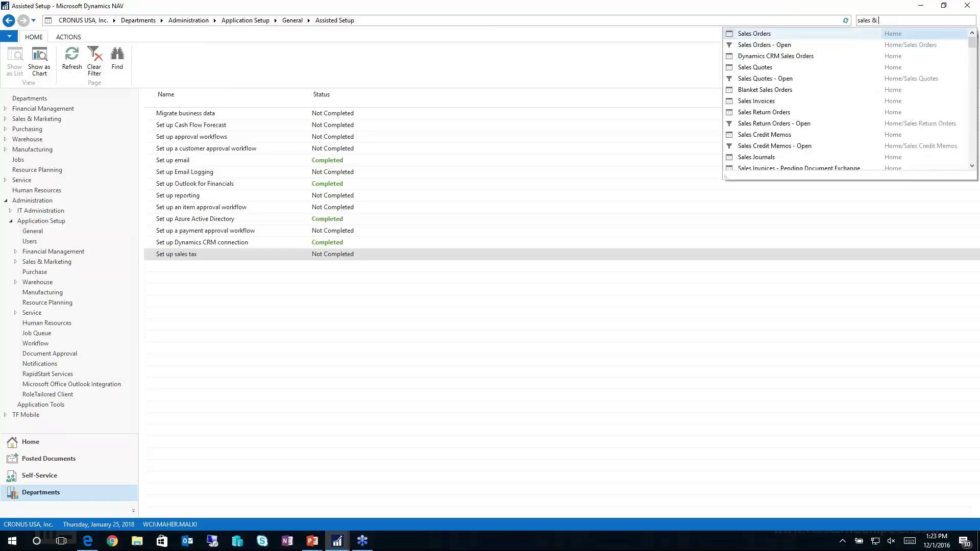
{"action": "type", "text": " re"}
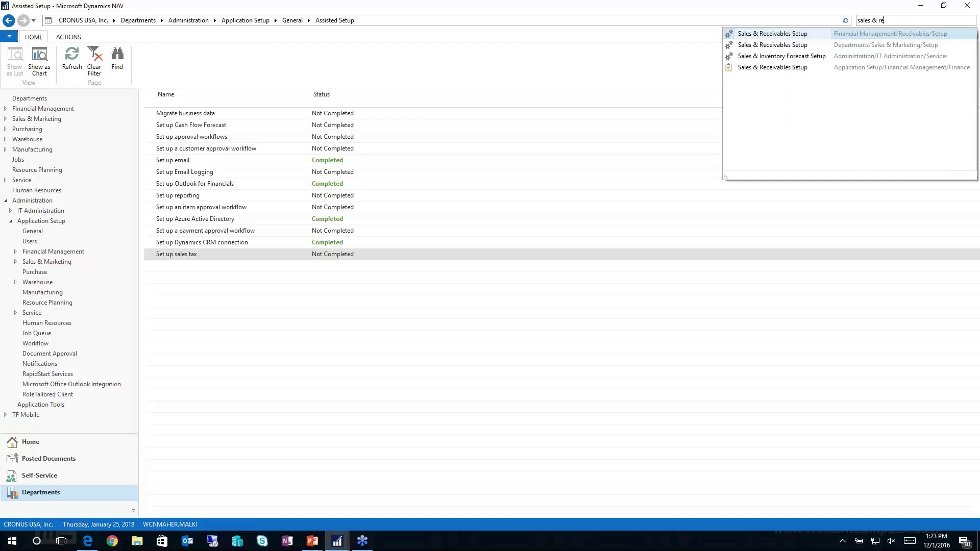
{"action": "left_click", "coordinate": [773, 36]}
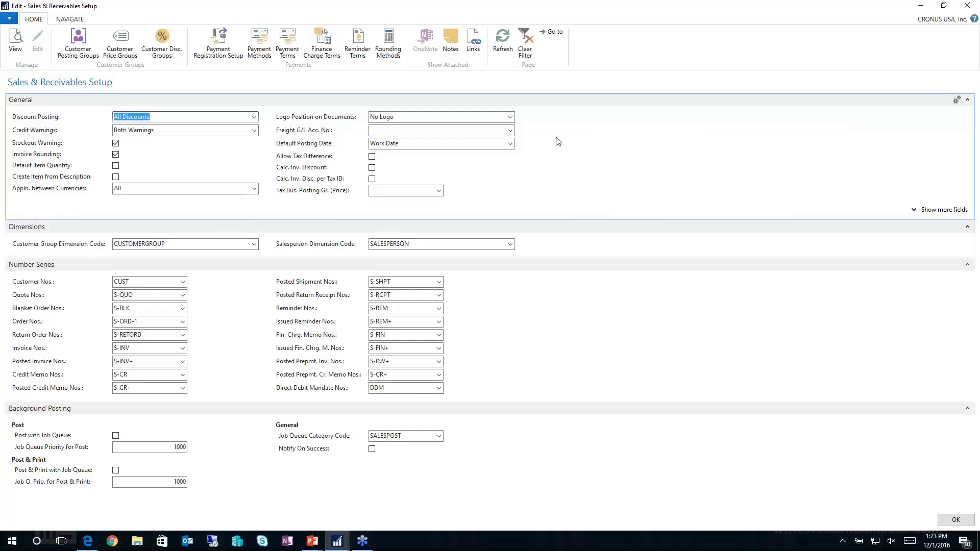
Step: Show more fields on the General FastTab of Sales & Receivables Setup
{"action": "left_click", "coordinate": [938, 214]}
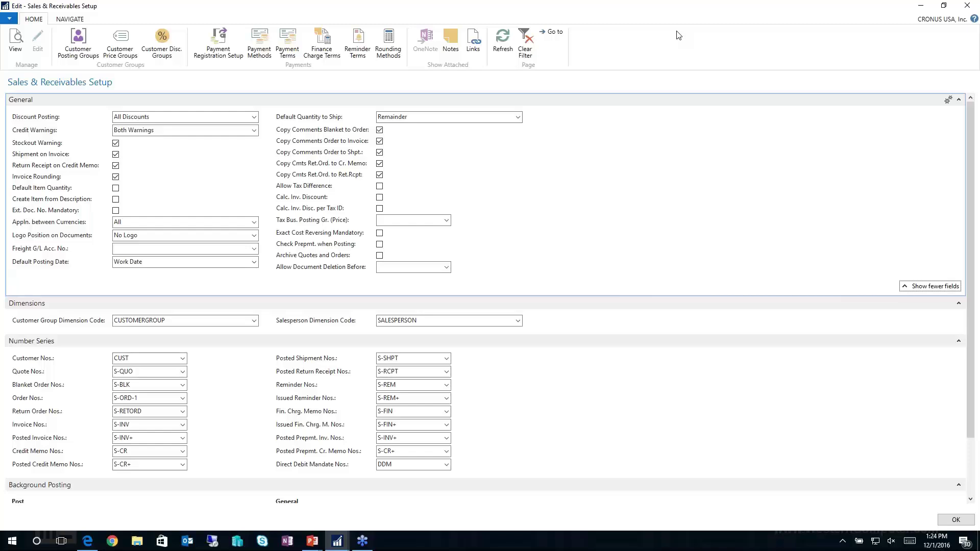
Step: Close Sales & Receivables Setup to return to the Departments page
{"action": "left_click", "coordinate": [968, 5]}
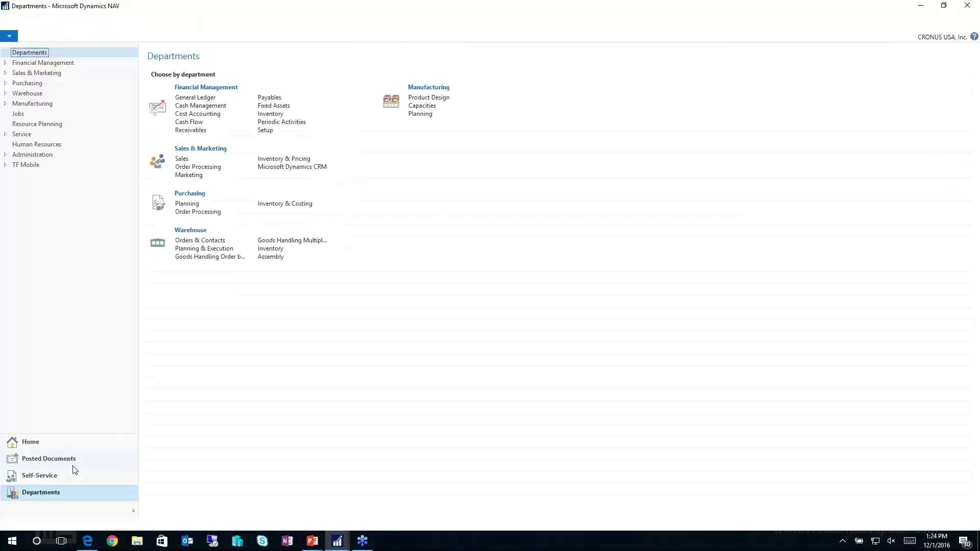